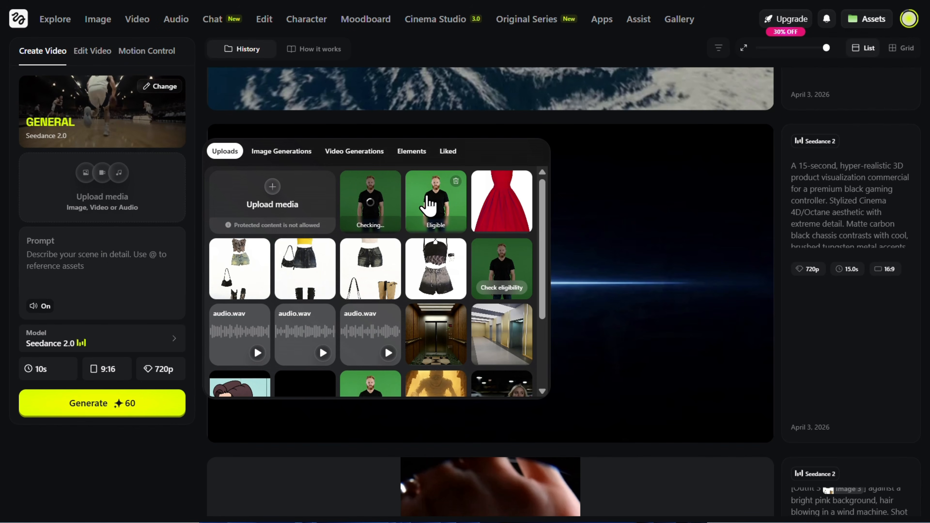
Step: Generate a 10-second 16:9 Seedance 2.0 video from the eligible green-screen photo of the bearded man with the prompt "Walking"
left_click(442, 215)
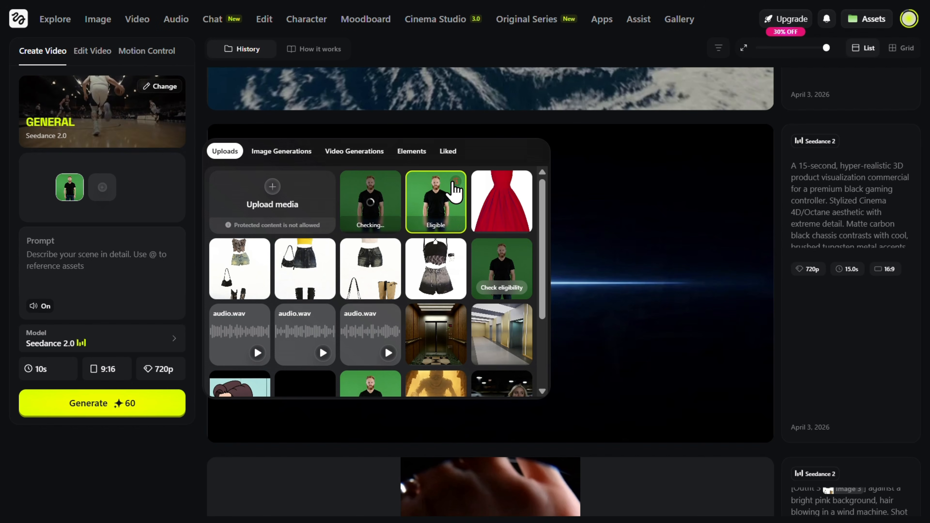
left_click(67, 258)
type("Walking")
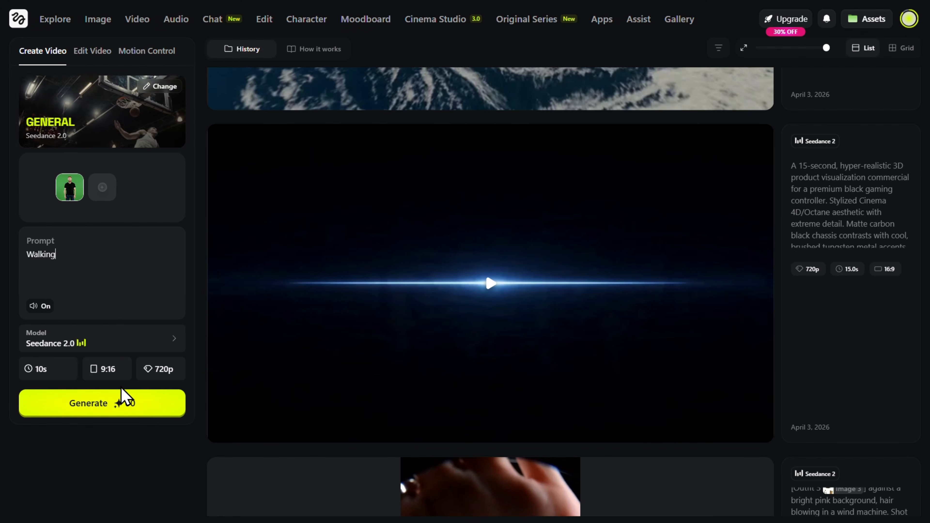
left_click(98, 403)
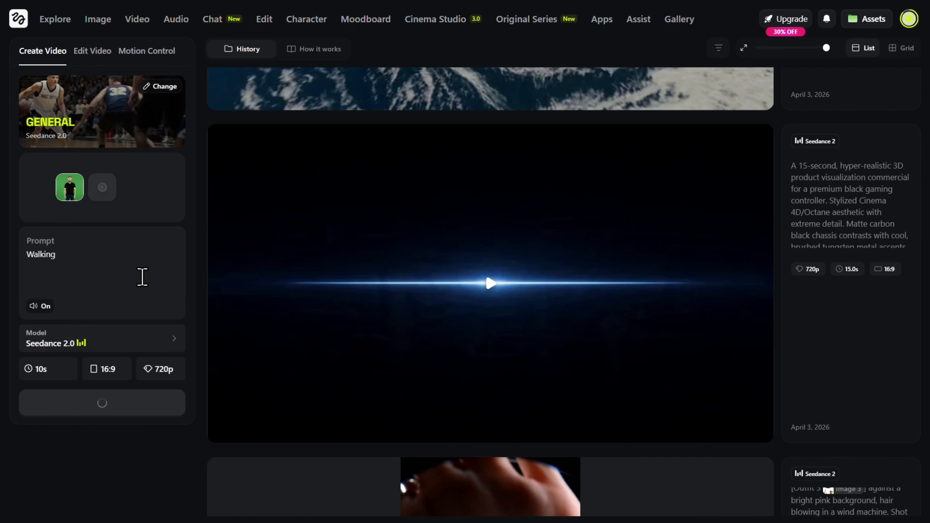
Step: Play the earlier green-screen "walking" video in the history and pause it
scroll(401, 161, "down", 6)
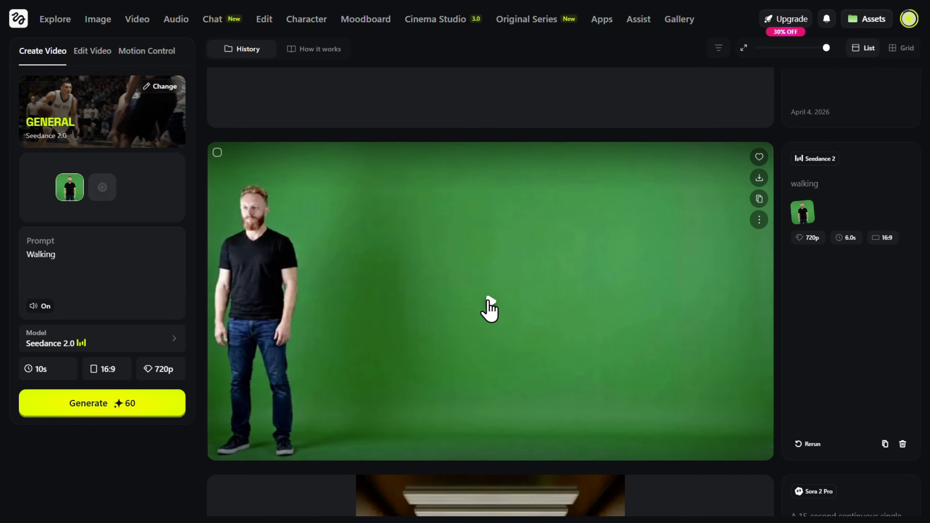
left_click(493, 306)
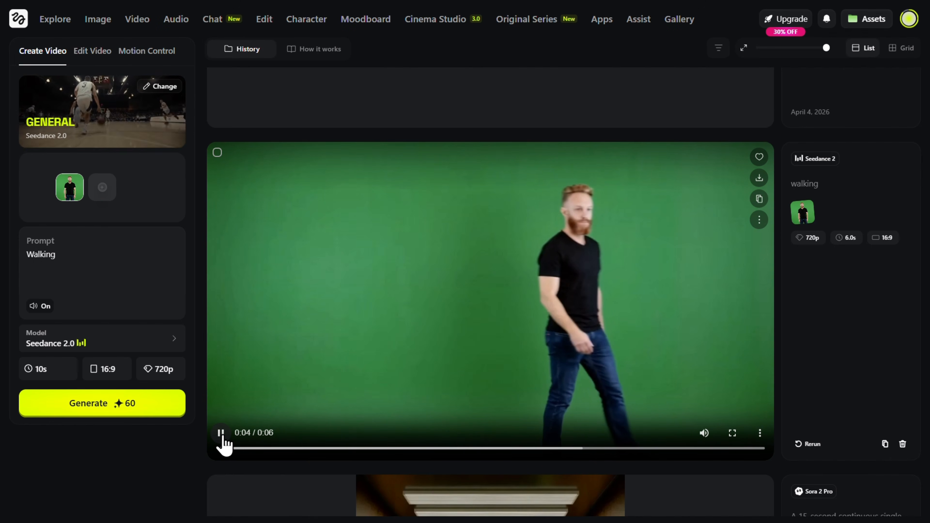
left_click(221, 436)
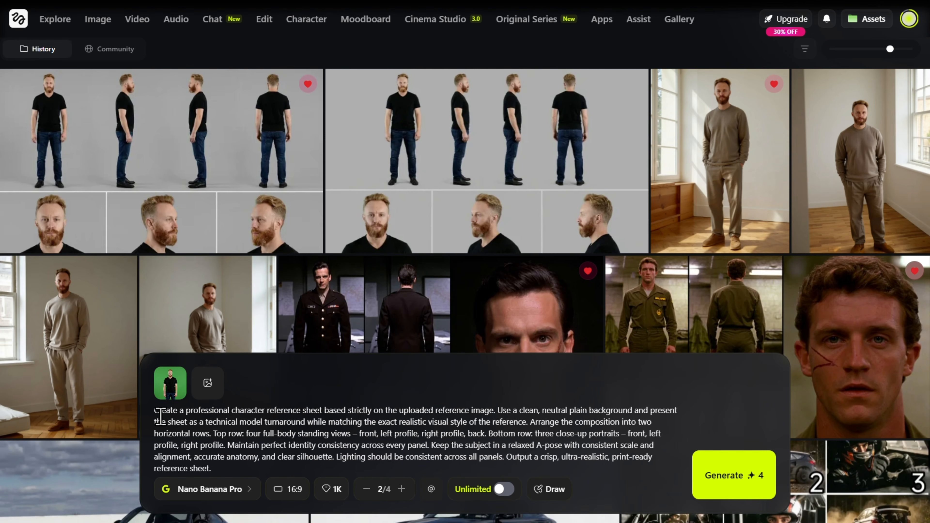
Step: Review the character reference sheet prompt, the first generated turnaround sheet and the liked portrait in the beige sweater
left_click_drag(154, 413, 179, 426)
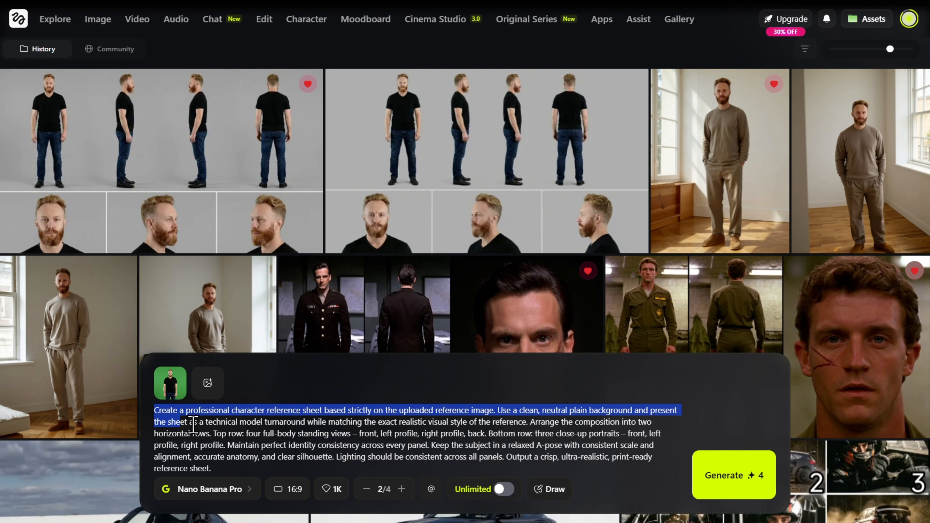
left_click(239, 431)
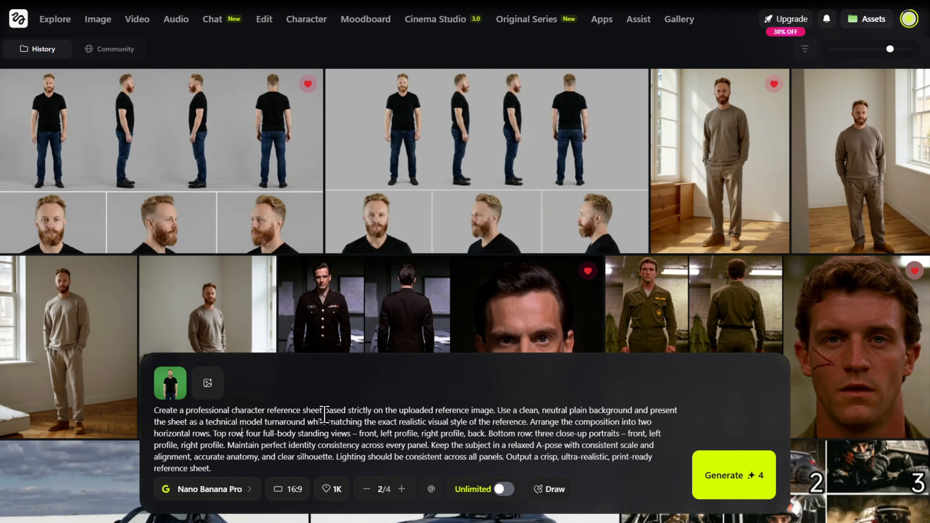
left_click(186, 152)
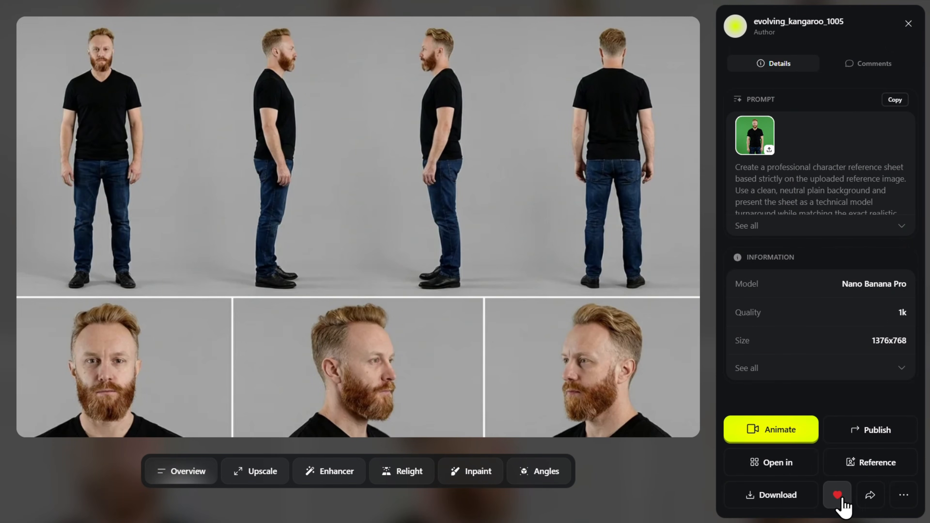
key("Escape")
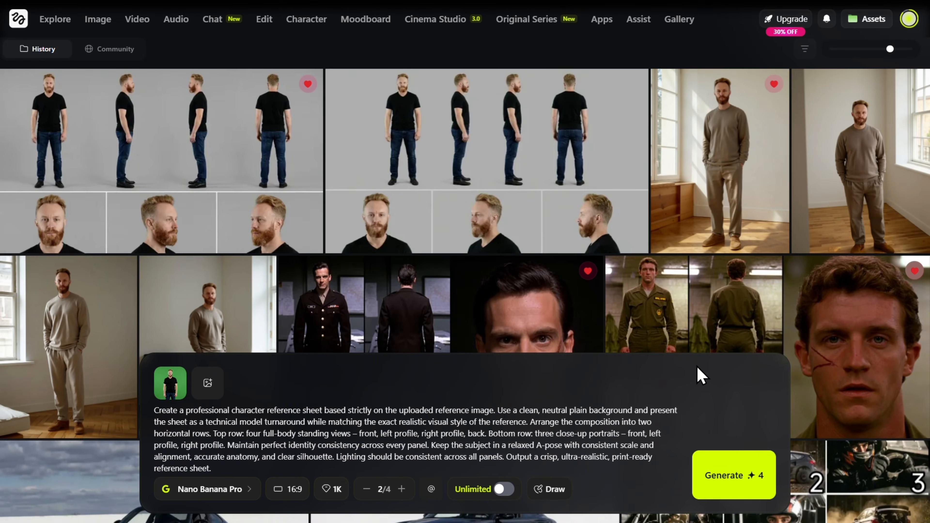
left_click(716, 170)
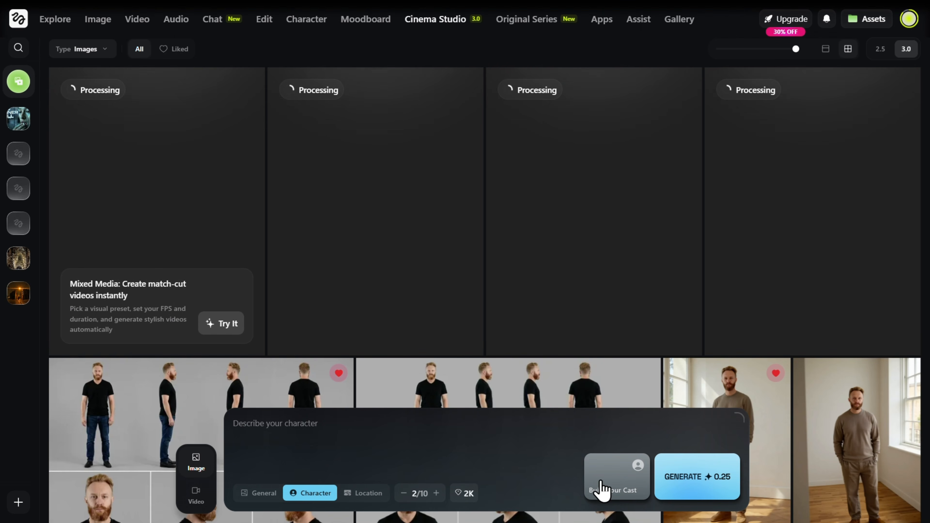
Step: Open the Soul Cast builder, choose the Drama genre and look through the budget, era, archetype and identity options
left_click(602, 491)
left_click(507, 275)
left_click(299, 220)
left_click(364, 220)
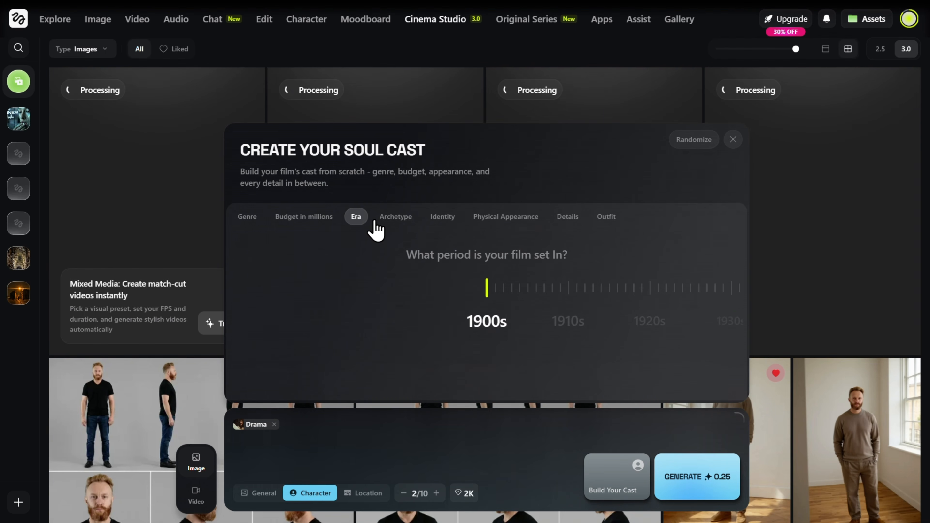
left_click(395, 216)
left_click(442, 216)
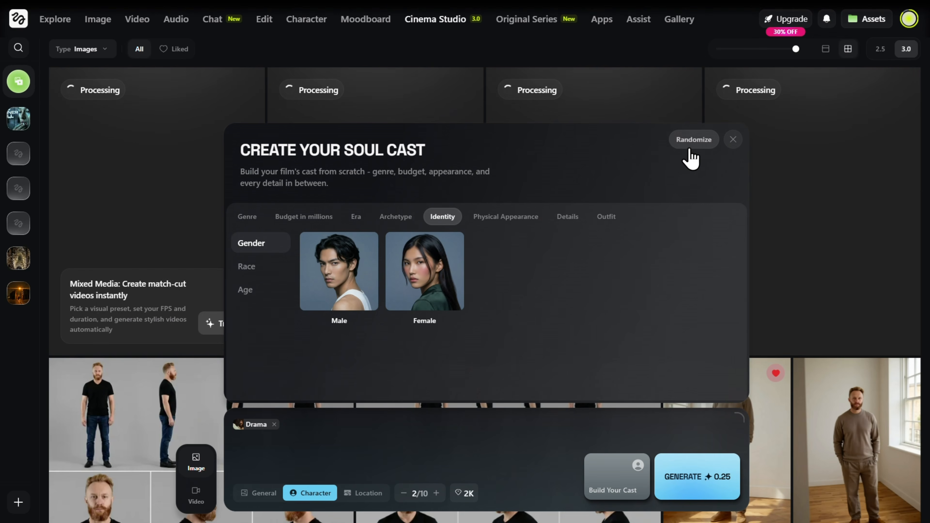
Step: Randomize the cast member's traits and generate the character
left_click(688, 150)
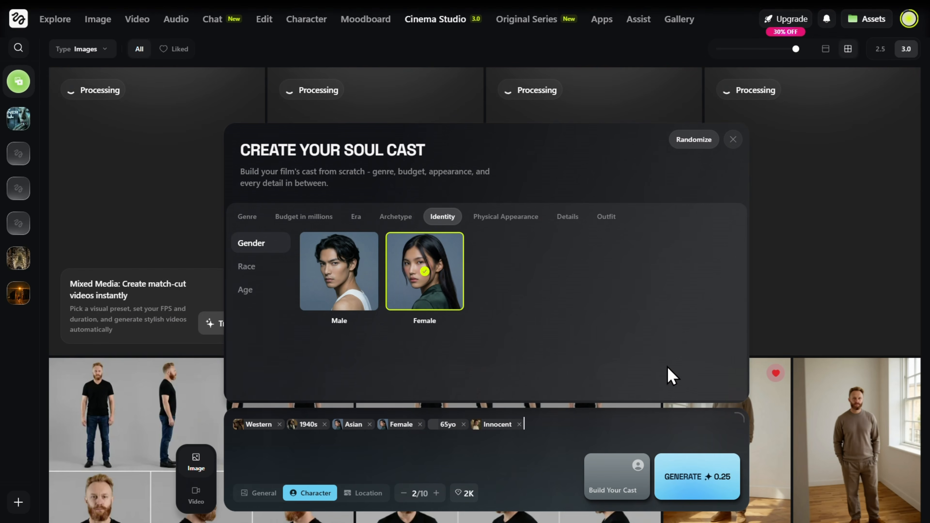
left_click(685, 480)
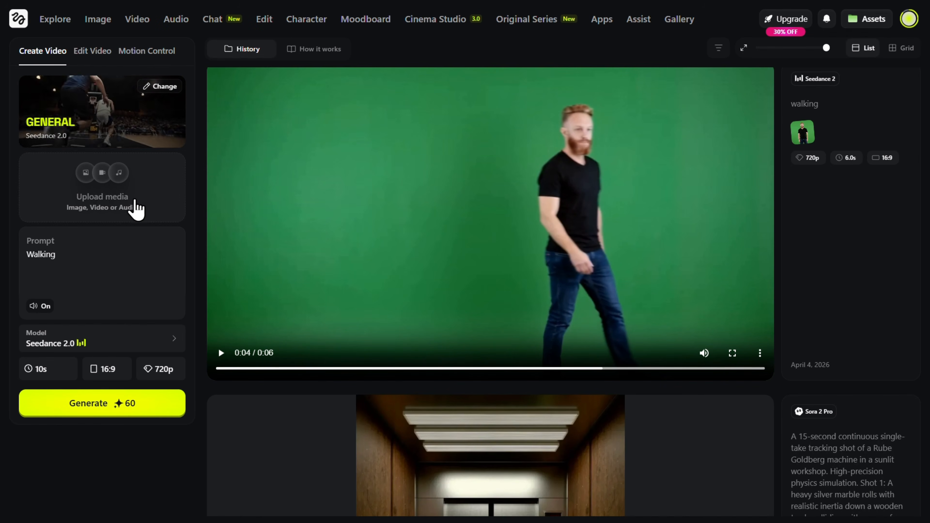
Step: Attach the liked beige-sweater portrait as reference and generate a 10-second video with the existing "Walking" prompt
left_click(111, 185)
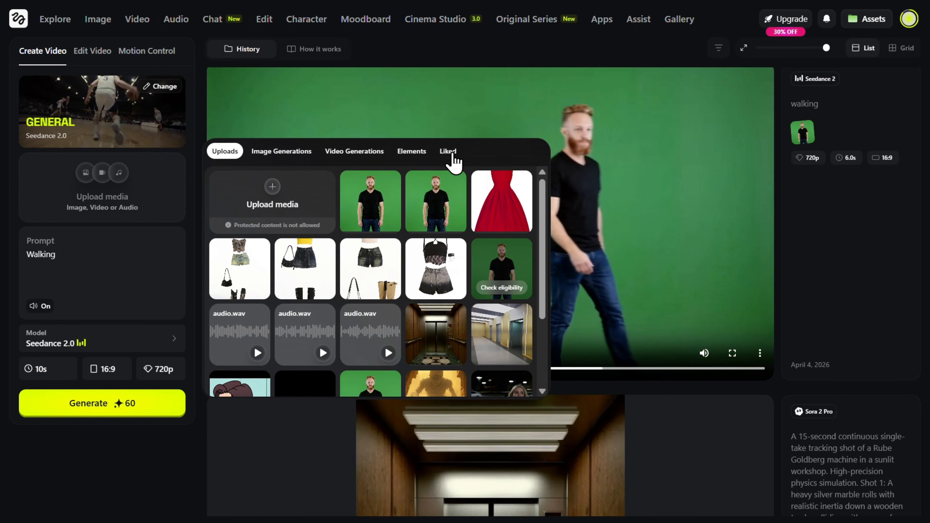
left_click(448, 150)
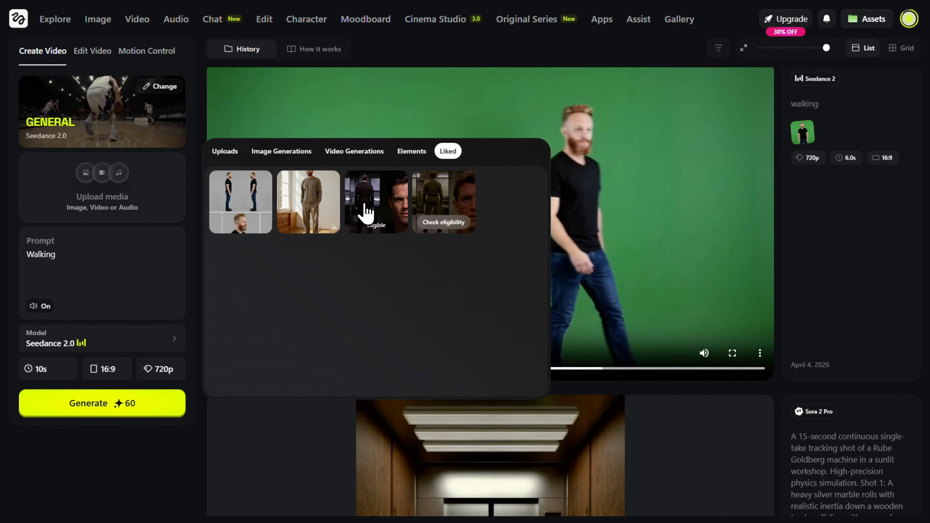
left_click(317, 224)
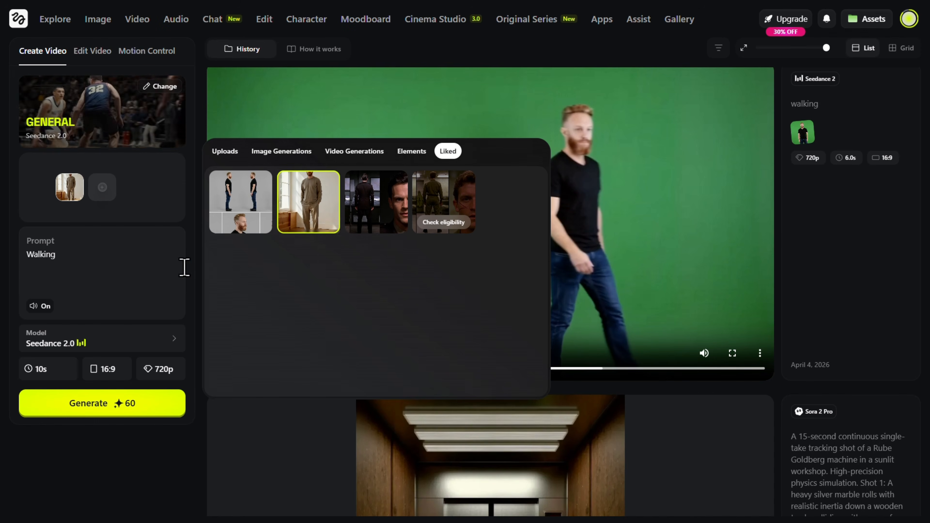
left_click(106, 258)
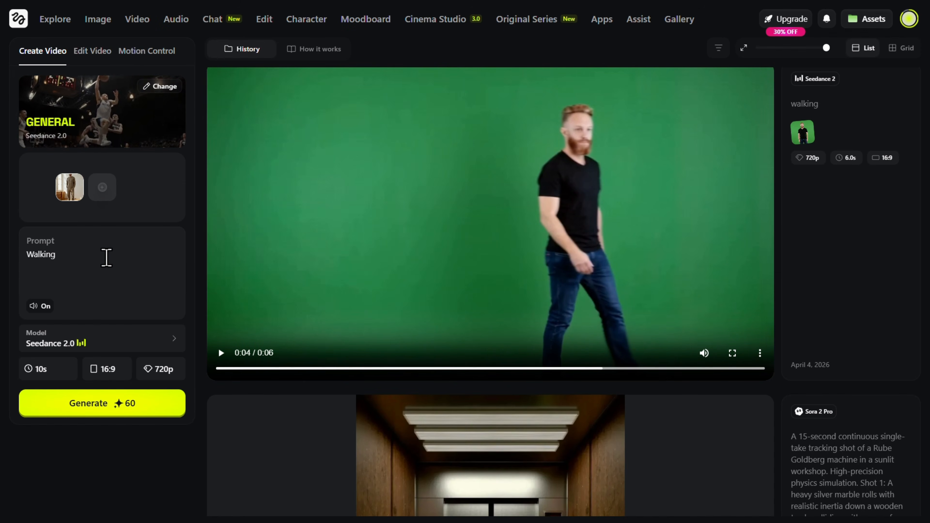
left_click(110, 410)
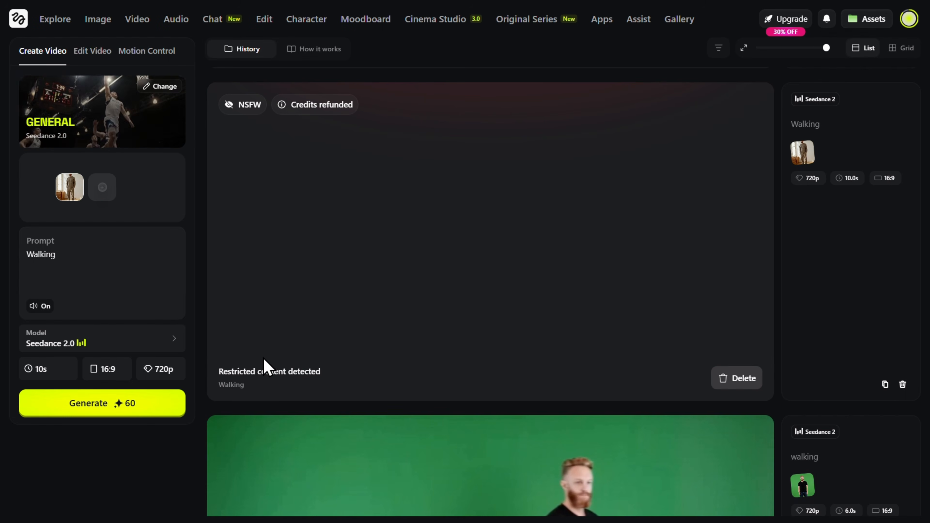
left_click_drag(224, 372, 322, 378)
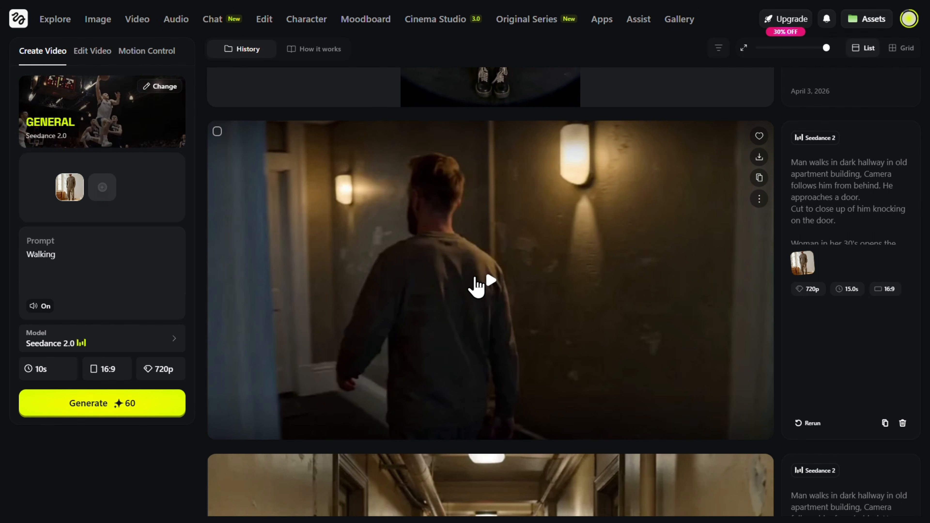
Step: Watch the dark hallway video in full screen and check the reference image used for the next hallway video
left_click(476, 287)
left_click(723, 416)
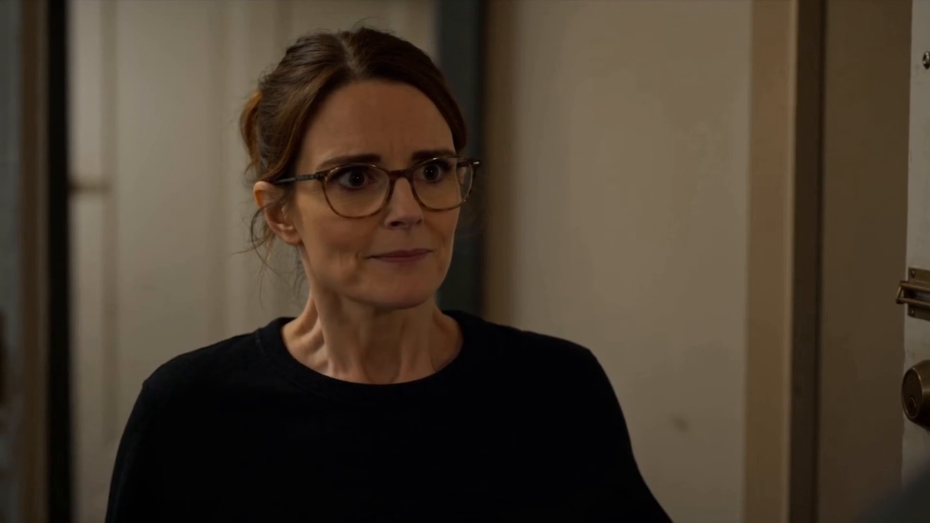
key("space")
key("Escape")
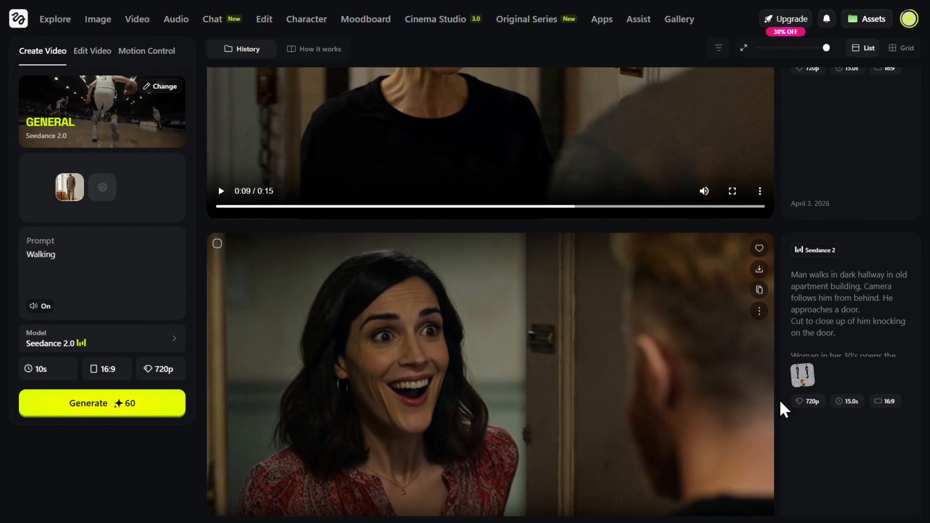
mouse_move(801, 376)
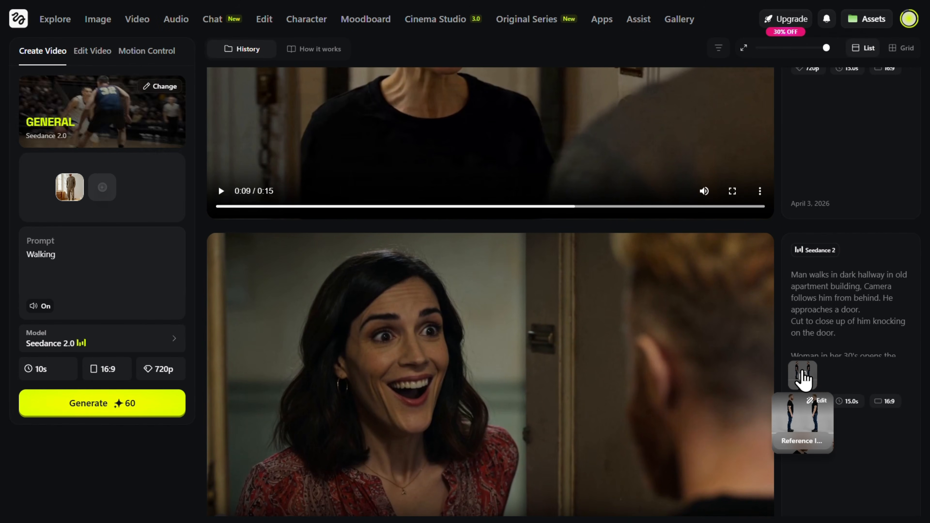
scroll(639, 359, "up", 15)
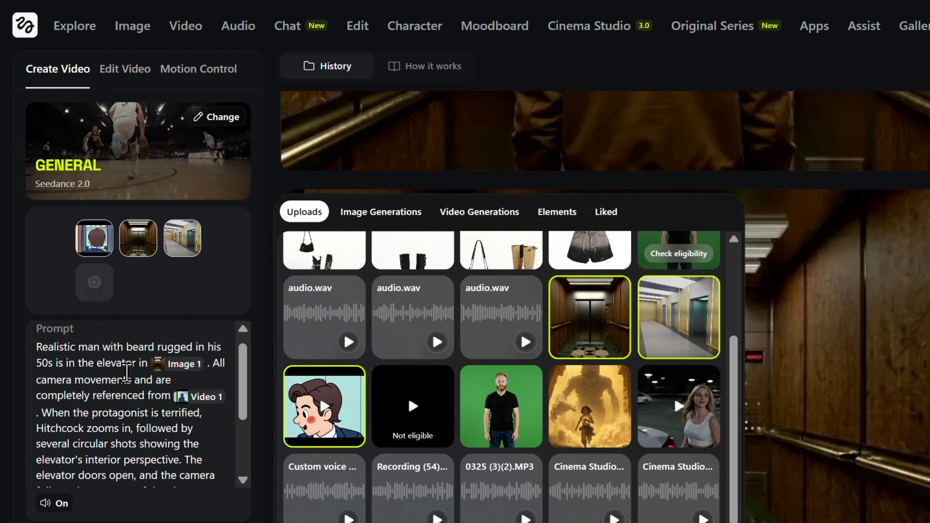
Step: Read through the elevator prompt with its image and video references, and play the elevator and airport runway videos
scroll(126, 373, "down", 3)
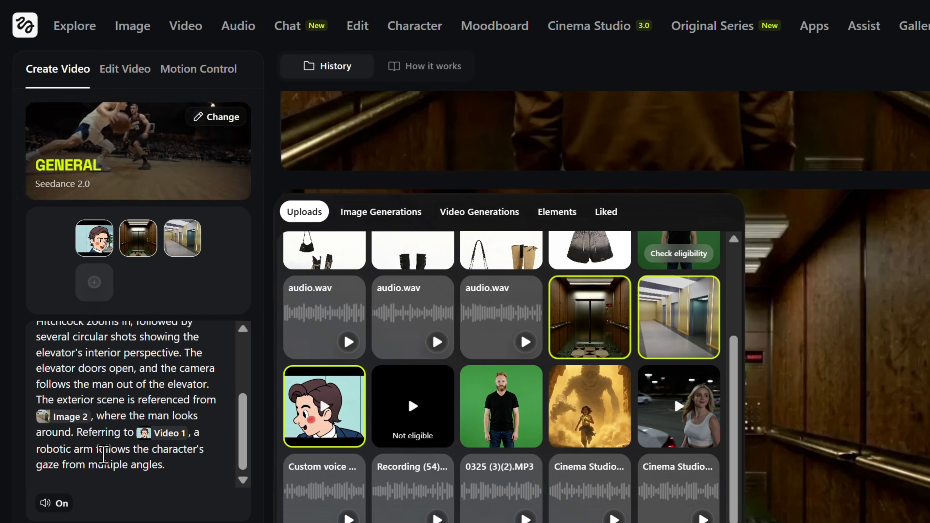
left_click(730, 322)
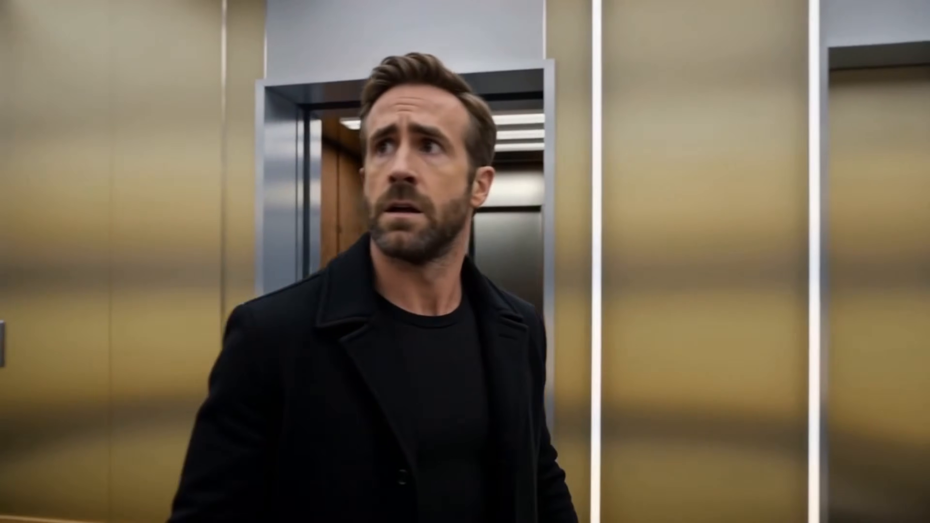
left_click(144, 431)
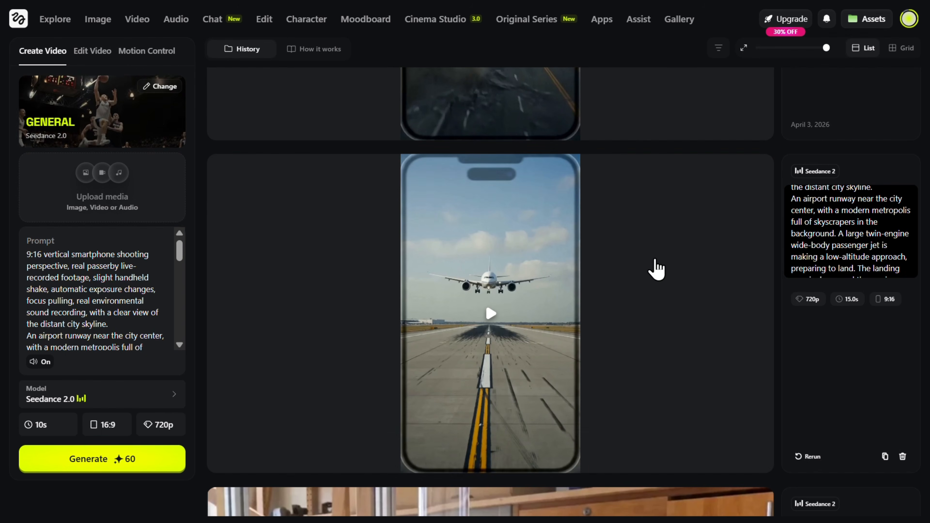
left_click(492, 323)
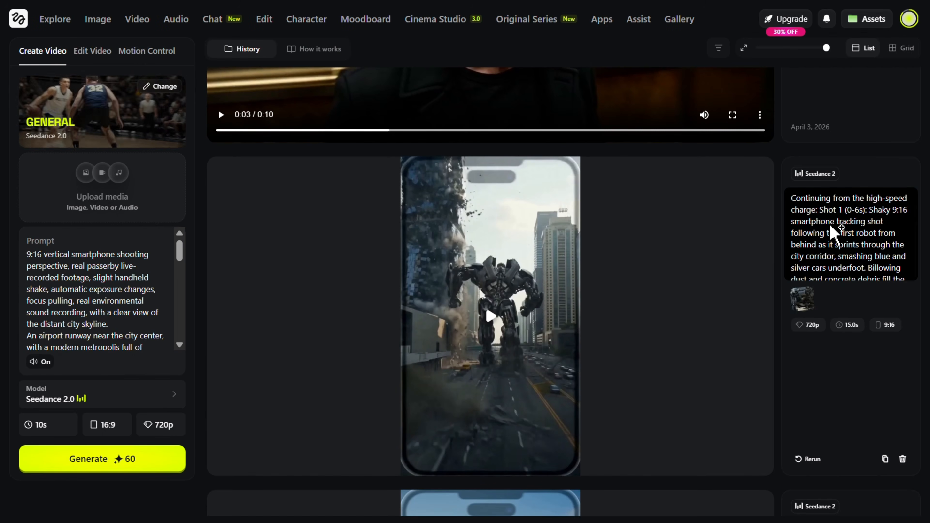
Step: Reuse the robot video's "Continuing from the high-speed charge" prompt and select the generated airport runway video as its reference
left_click(831, 234)
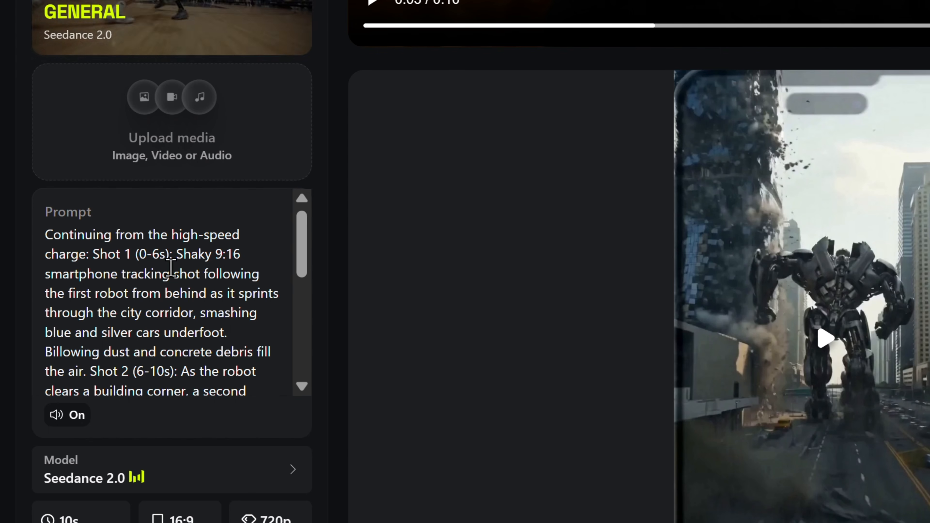
left_click(195, 134)
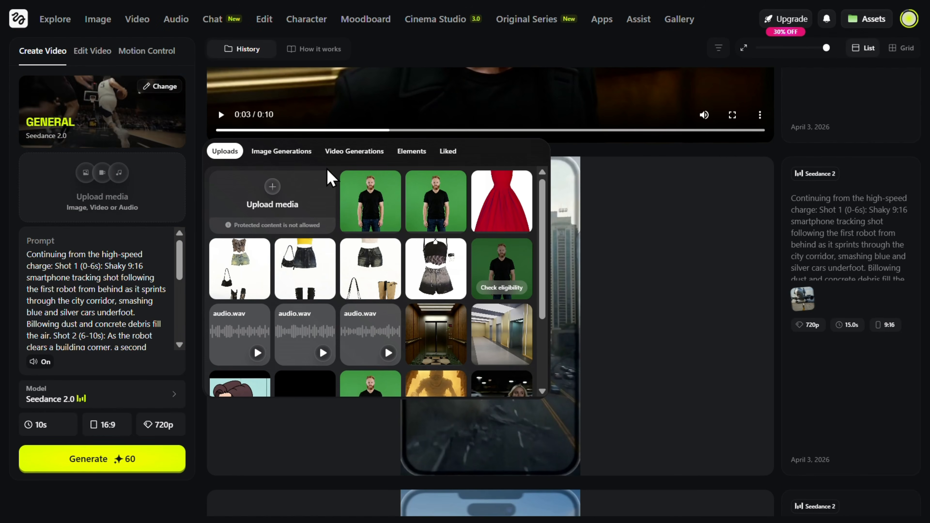
left_click(364, 162)
scroll(261, 366, "down", 5)
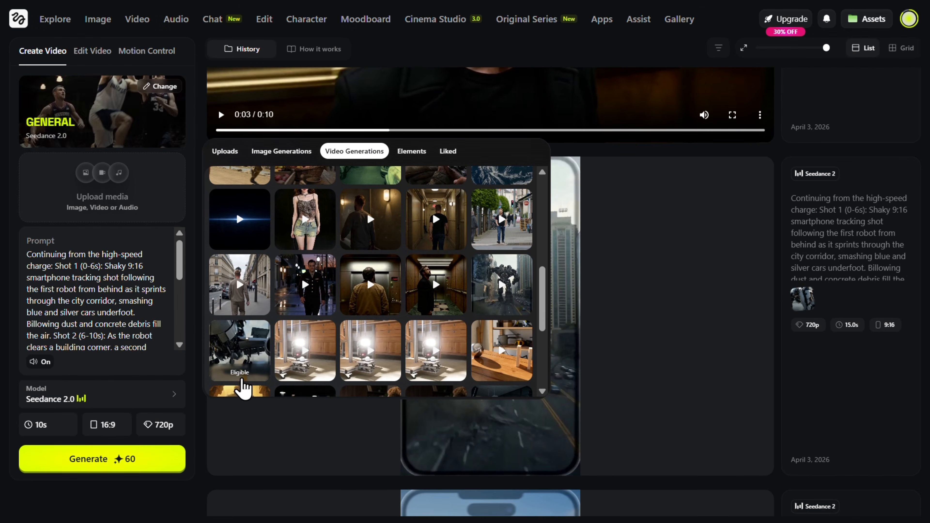
left_click(243, 363)
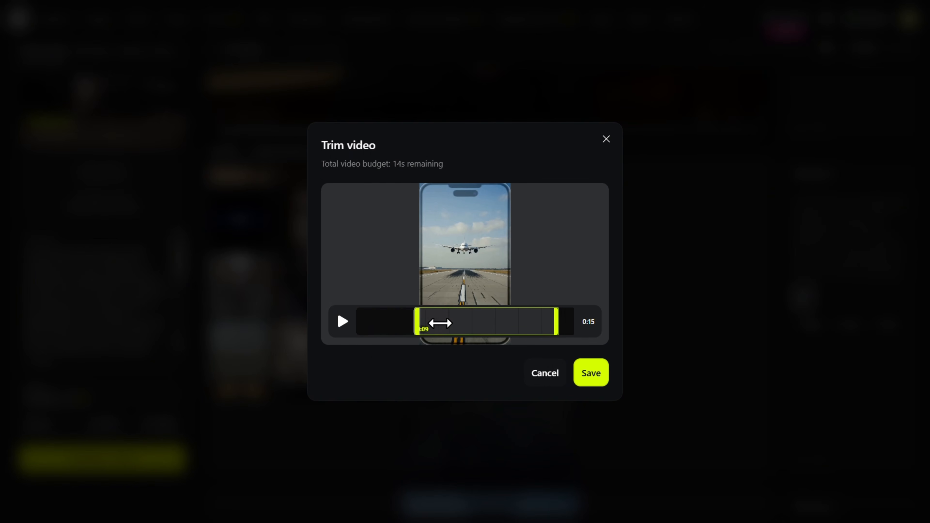
Step: Trim the reference video to its final 4 seconds or so and save the trim
left_click_drag(463, 323, 538, 322)
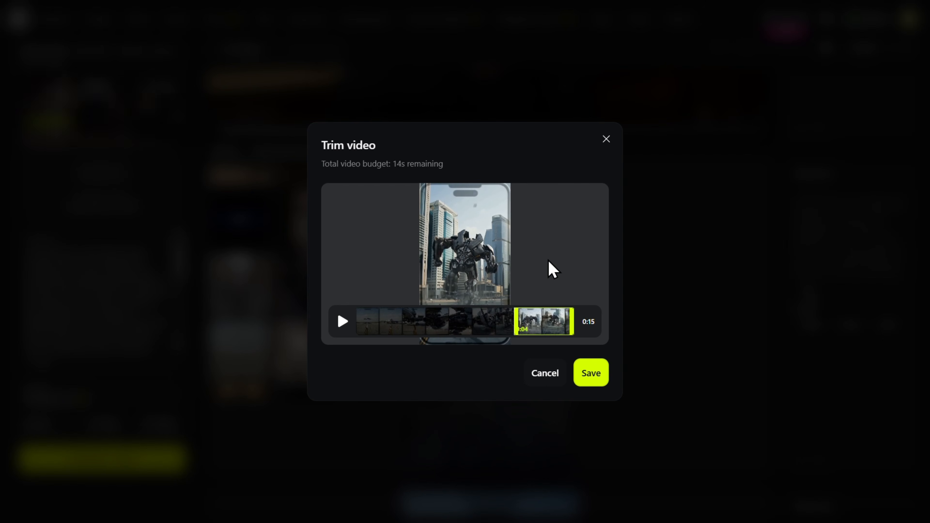
left_click(595, 379)
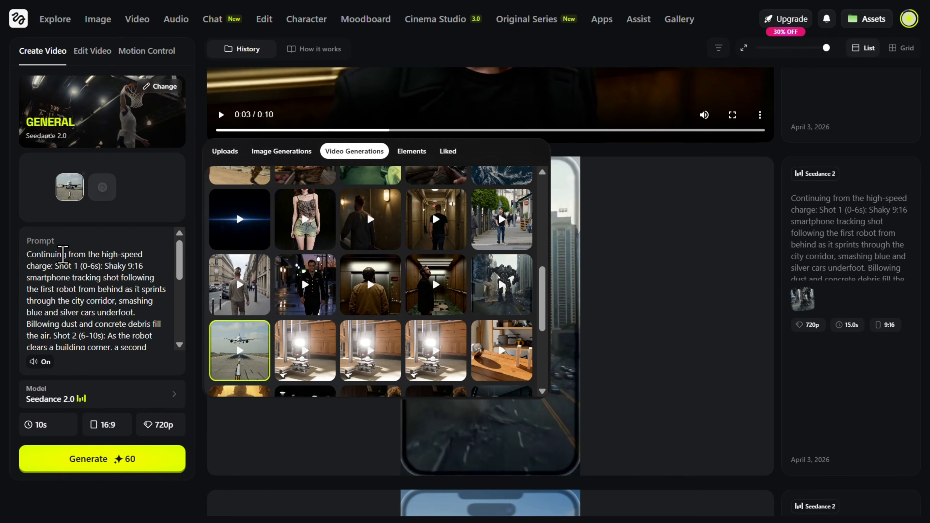